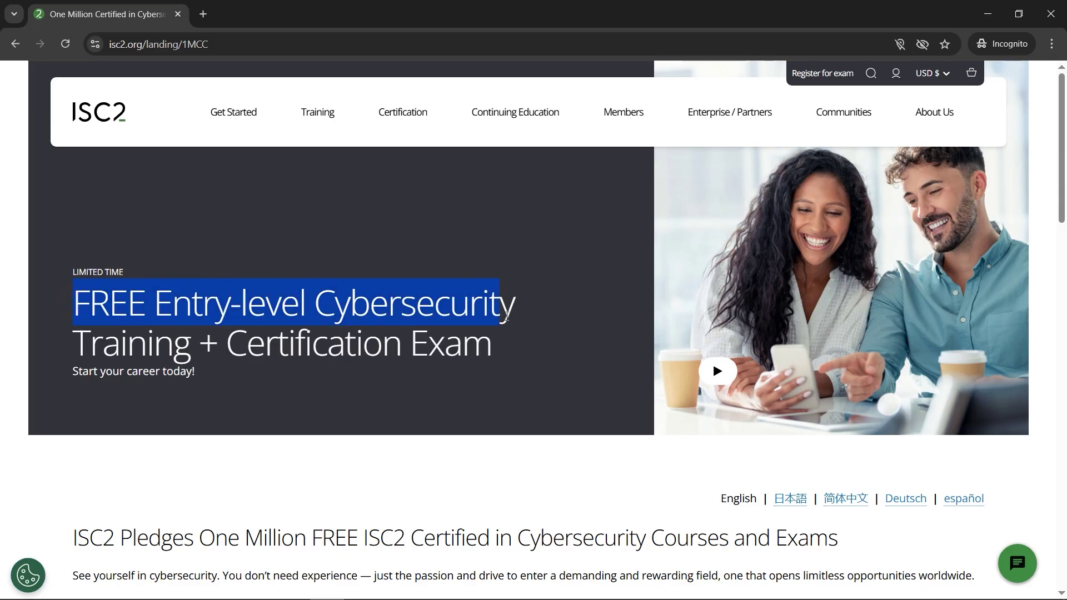
Step: Highlight the free cybersecurity training headline and scroll down to the four Start Your Journey steps
drag(506, 317, 494, 383)
drag(1060, 163, 77, 276)
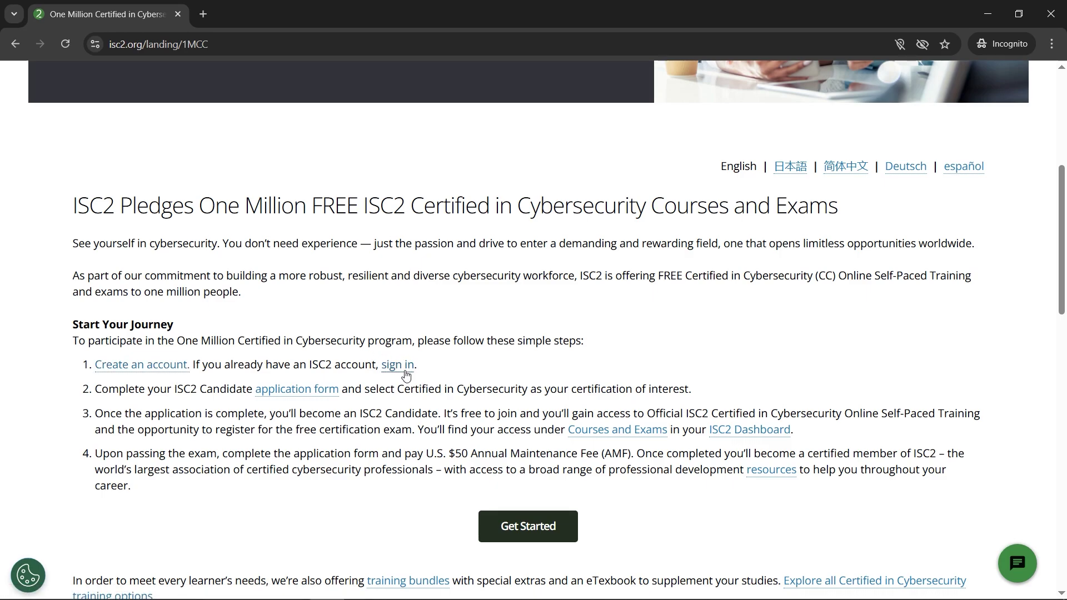
Step: Open the account registration page in a new tab, fill in the form and submit it
middle_click(124, 372)
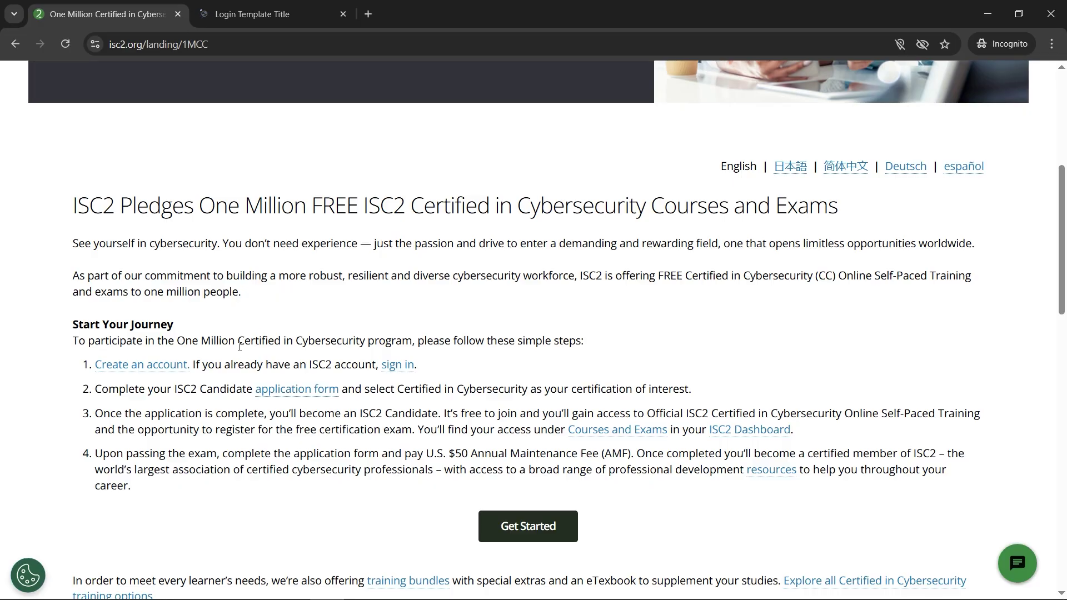
click(257, 8)
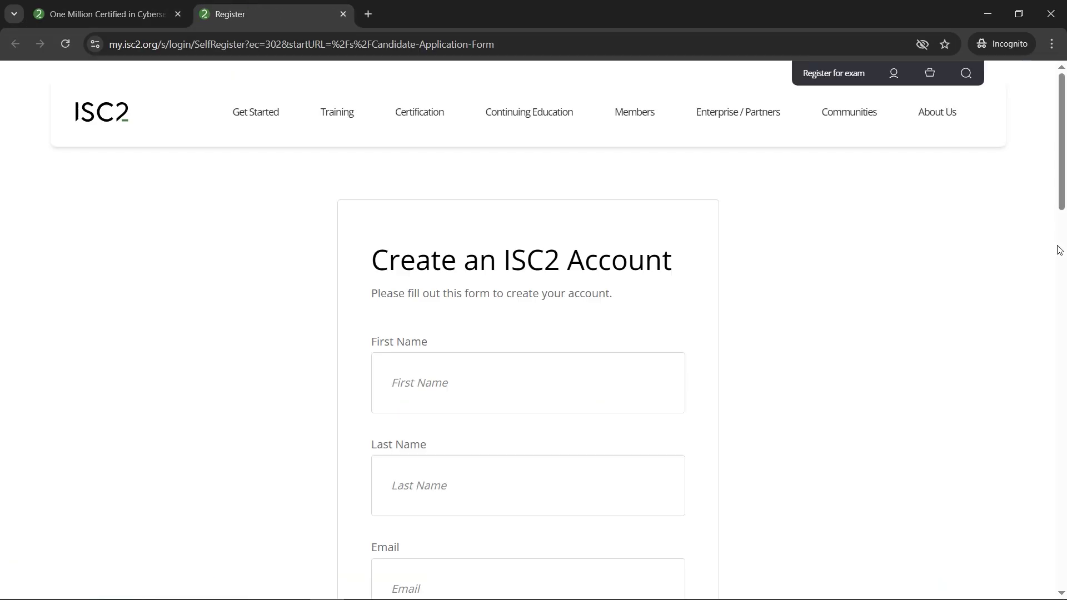
drag(1062, 184, 1060, 401)
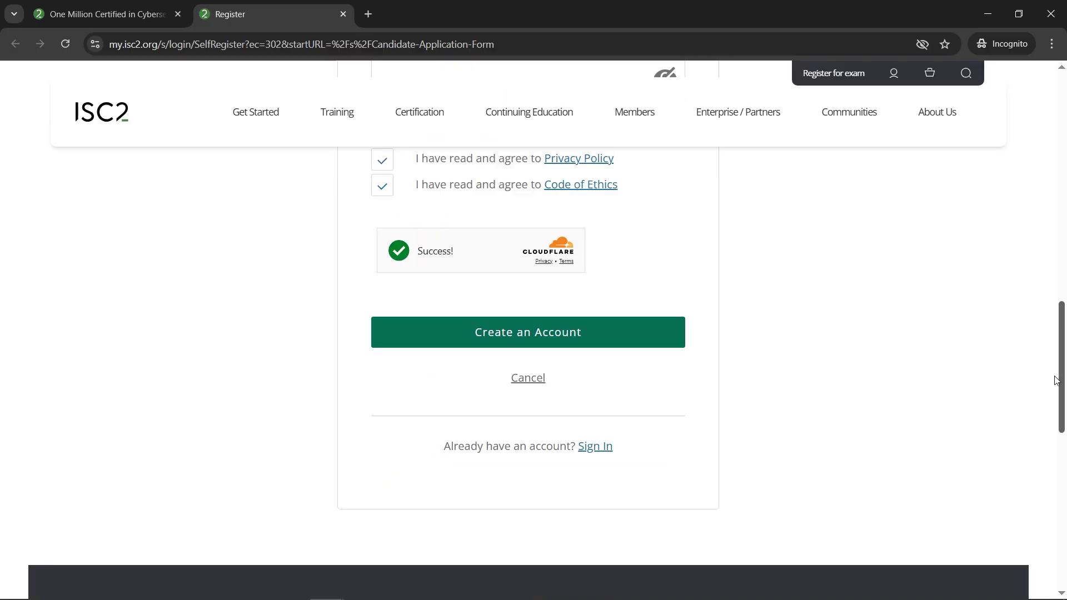
click(553, 344)
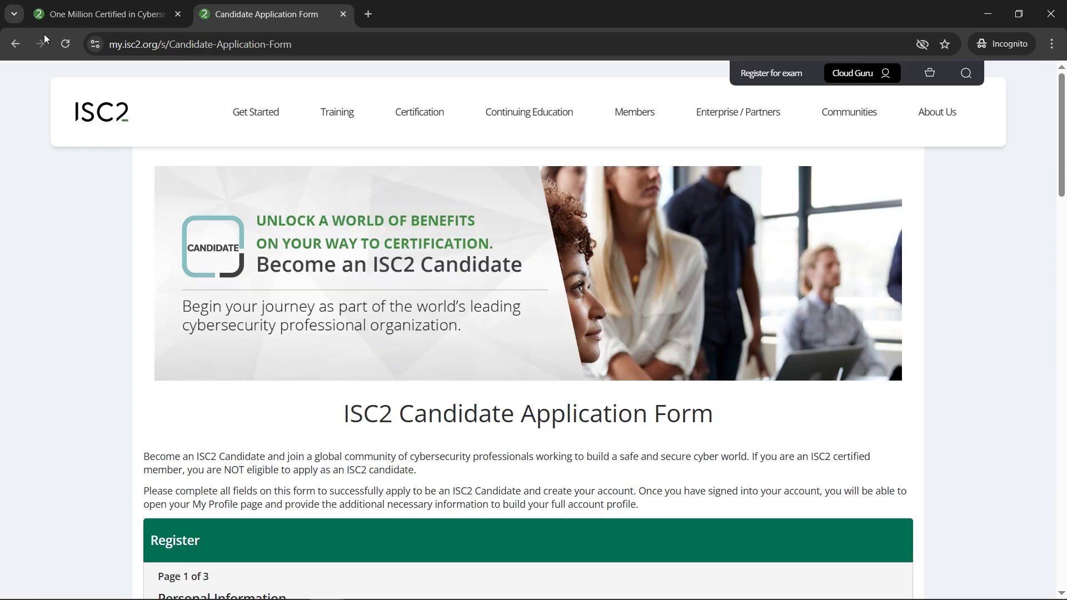
Step: Highlight step 2 on the landing page and the form's Page 1 of 3 indicator
click(96, 15)
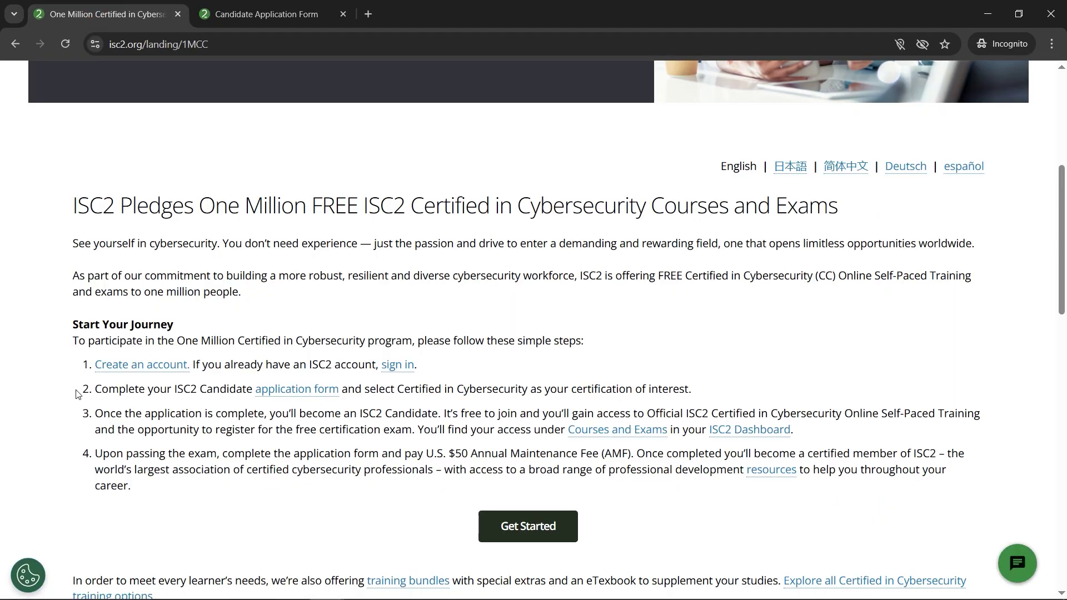
drag(78, 395, 692, 390)
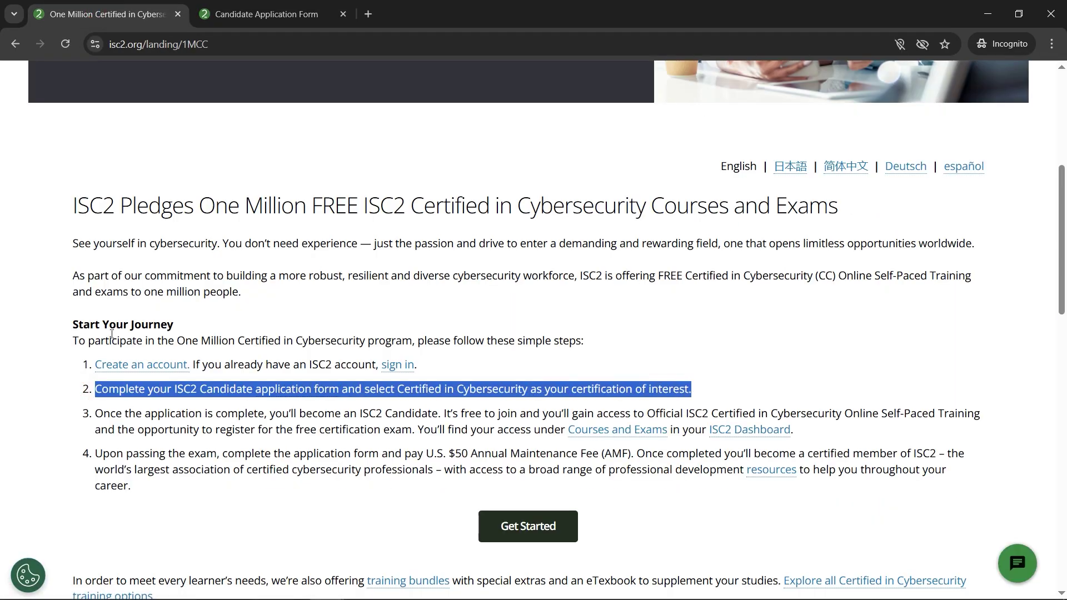
click(305, 17)
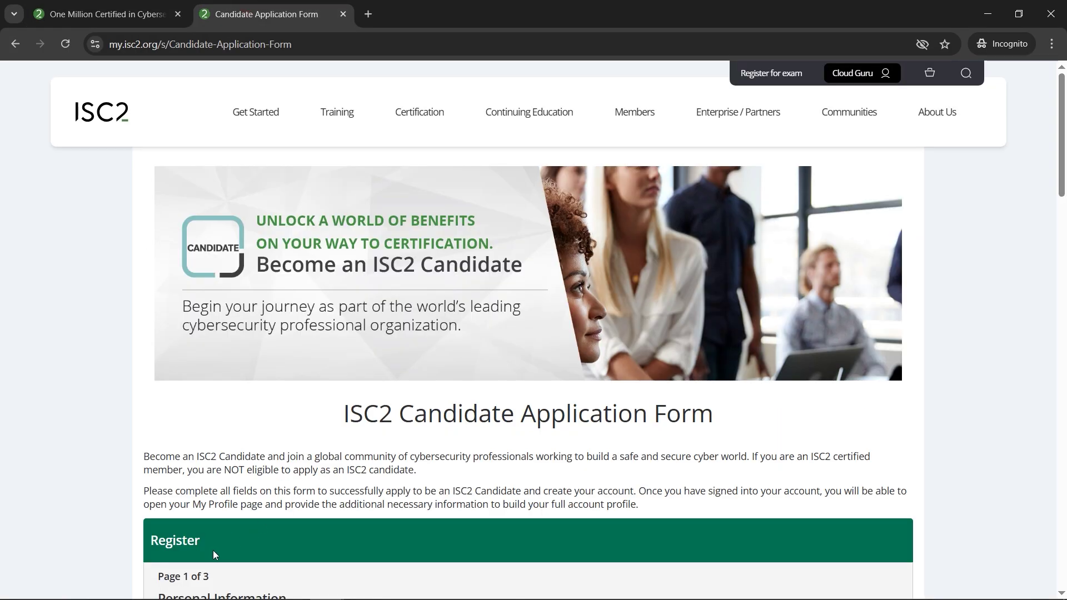
drag(163, 576, 210, 577)
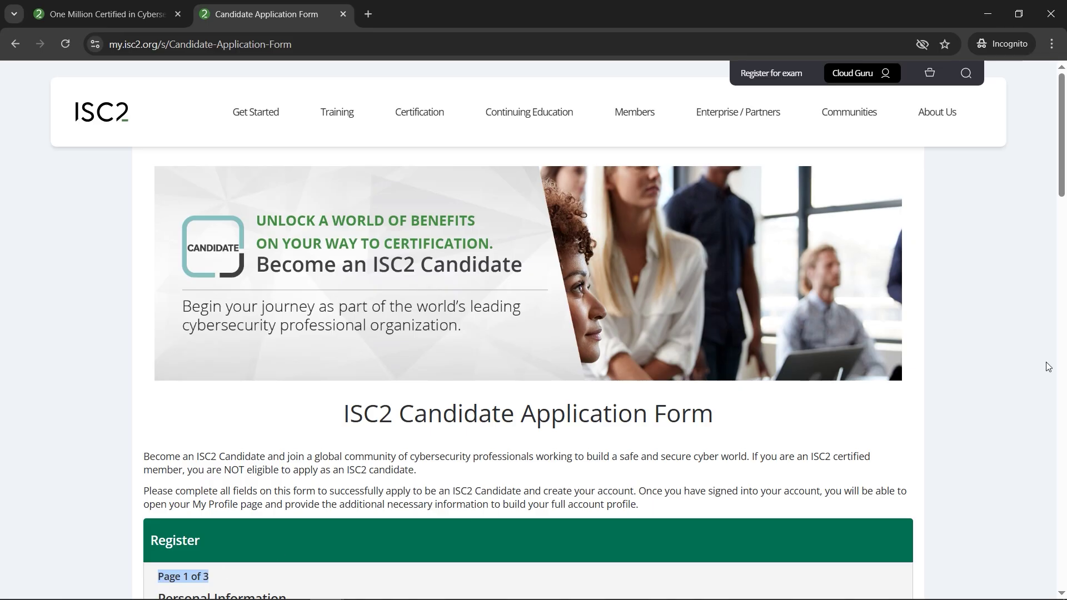
click(1024, 269)
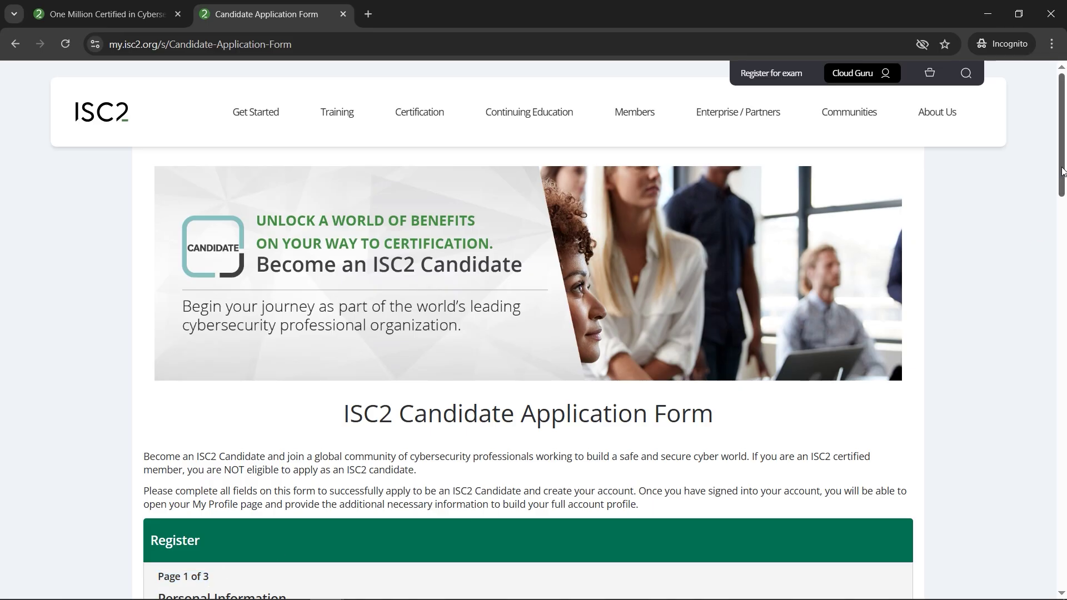
scroll(590, 270, down, 20)
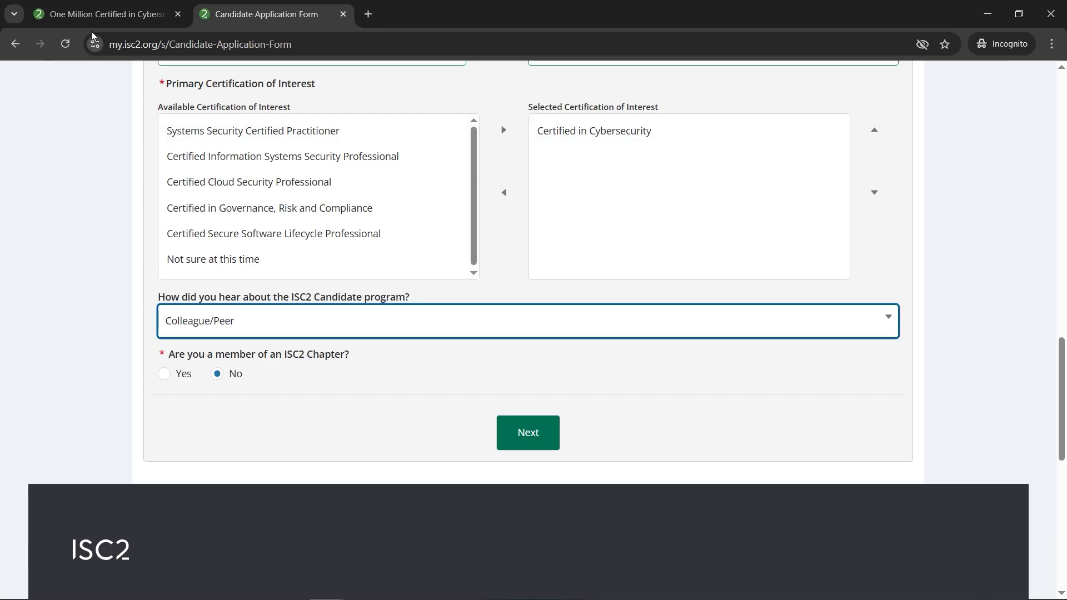
Step: Highlight the landing page's instruction to select Certified in Cybersecurity, then return to the form
click(106, 20)
click(711, 362)
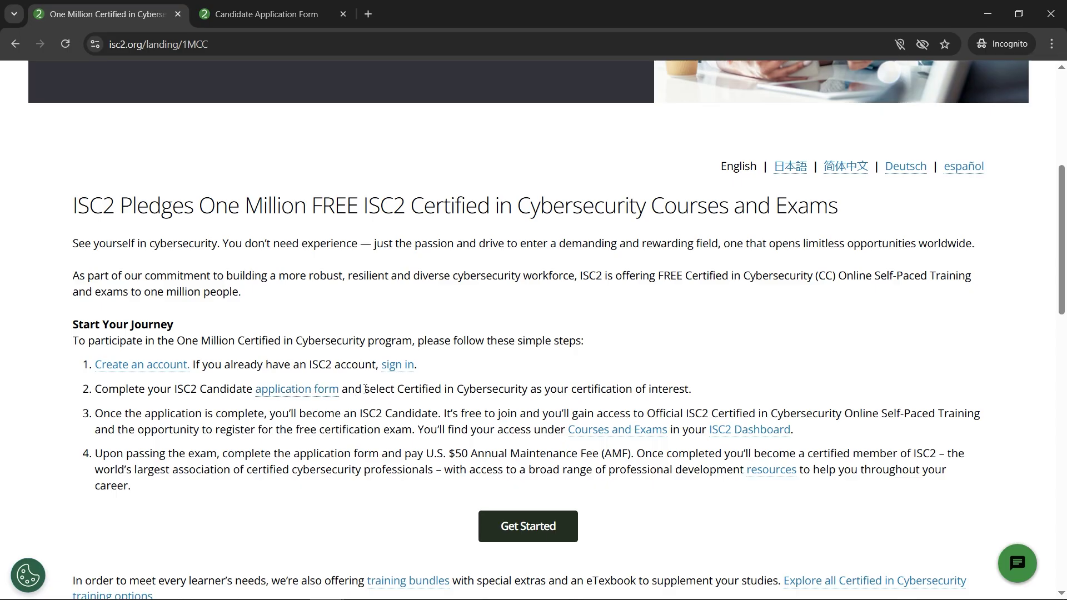
drag(365, 389, 693, 393)
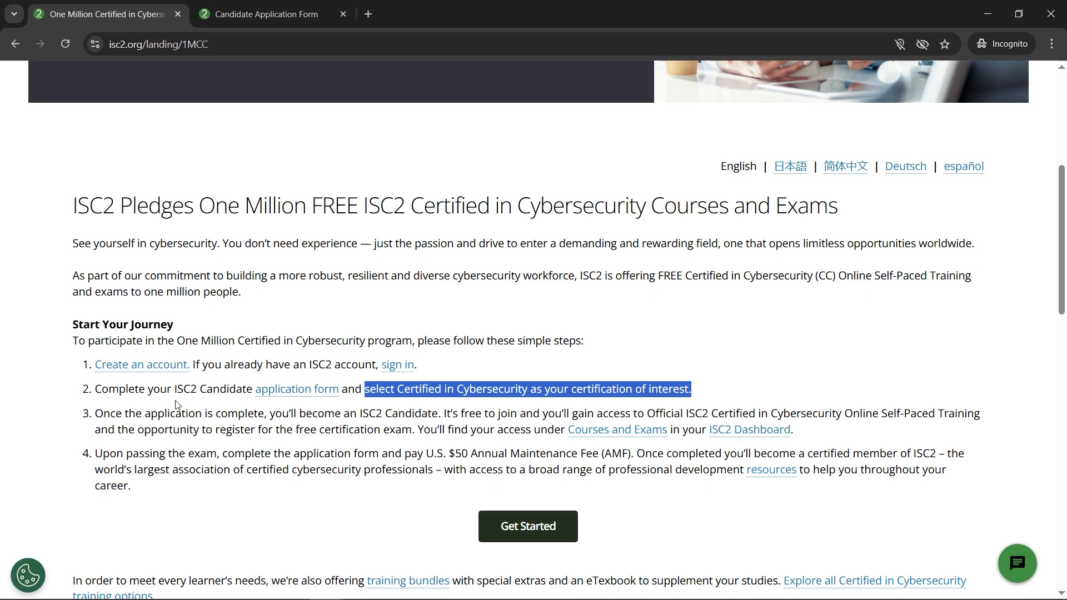
click(200, 11)
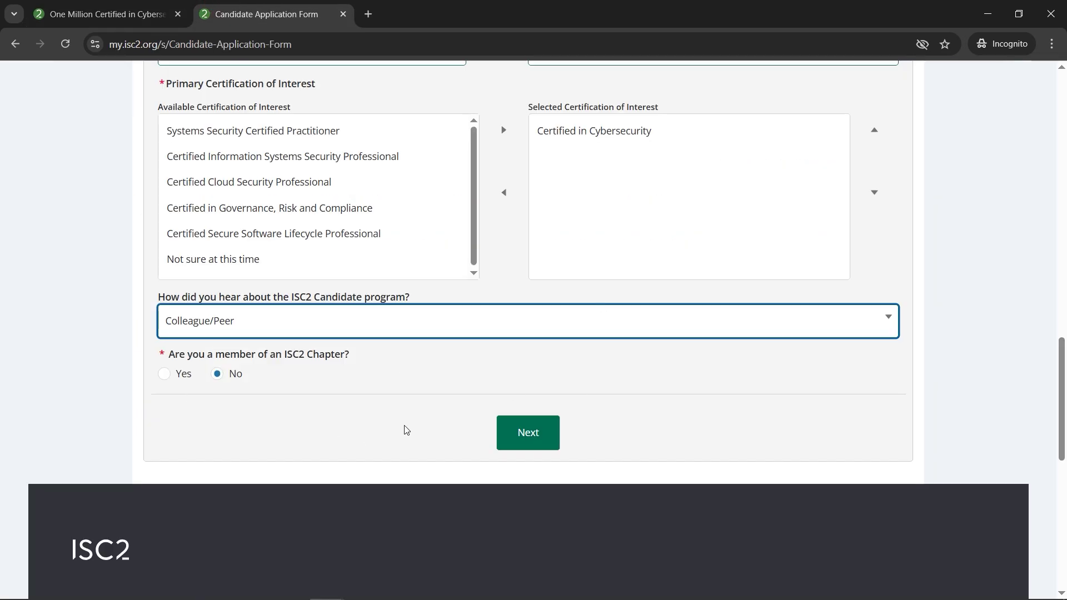
Step: Complete the application pages with Work Status 'Prefer not to answer' and submit it
click(532, 445)
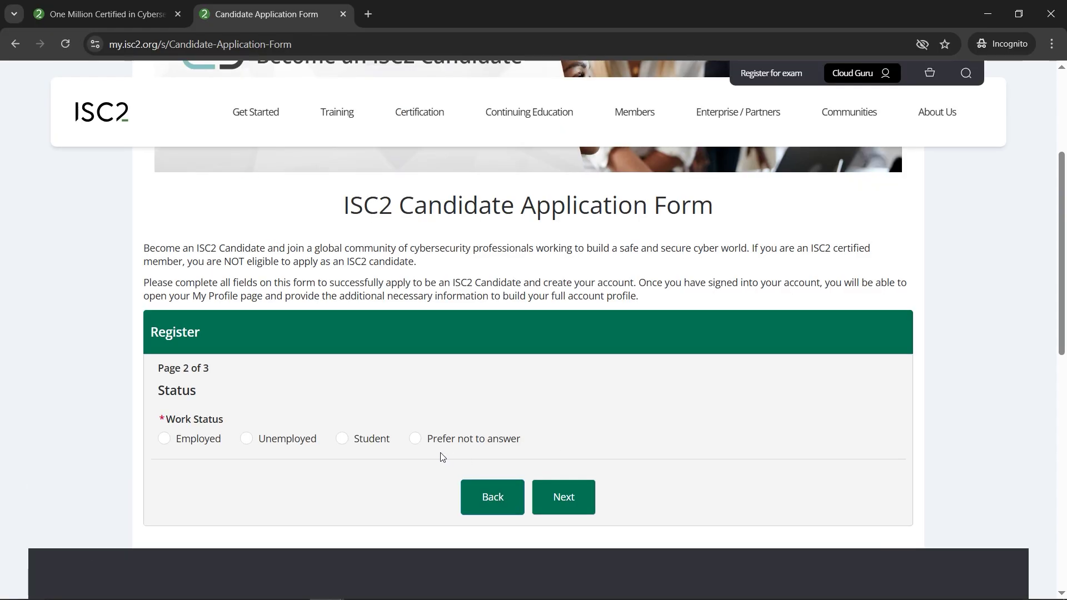
click(415, 439)
click(575, 504)
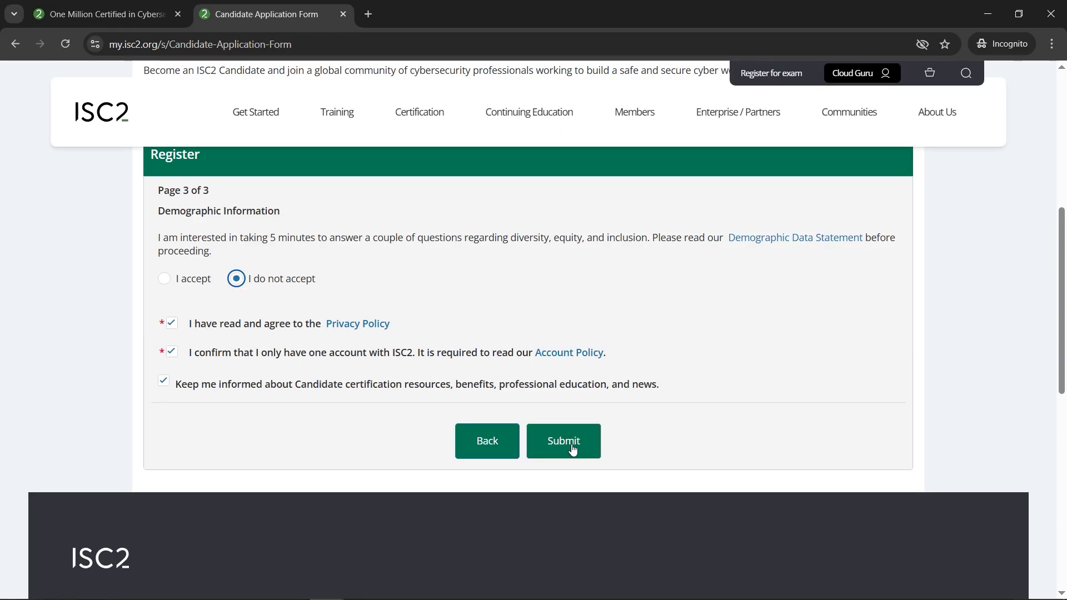
click(573, 447)
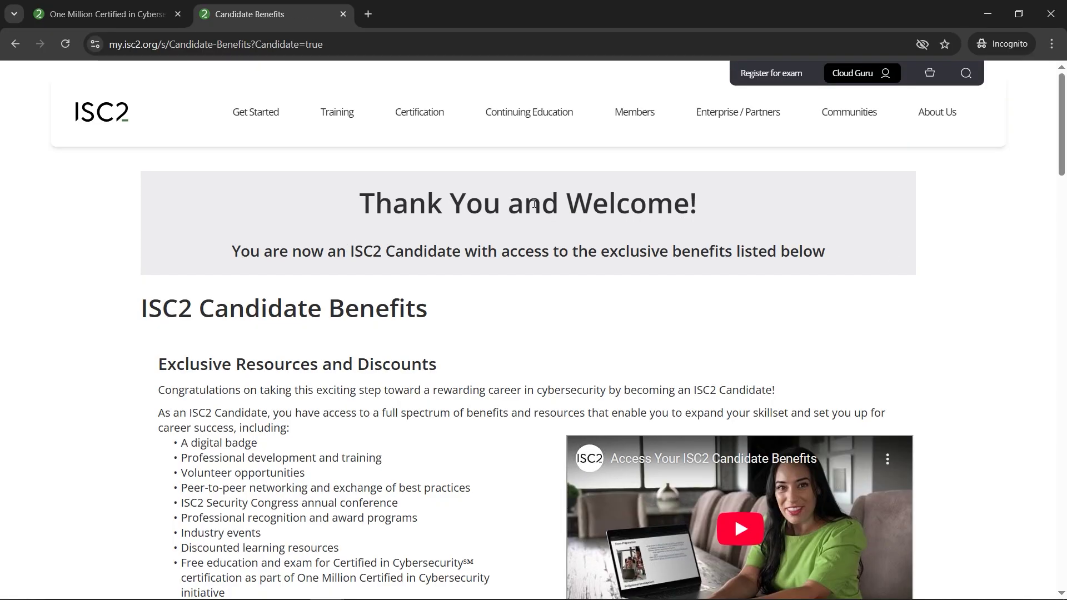
Step: Highlight 'ISC2 Candidate' in the welcome message, then clear the highlight on the landing page's step 2
drag(351, 252, 935, 252)
click(945, 245)
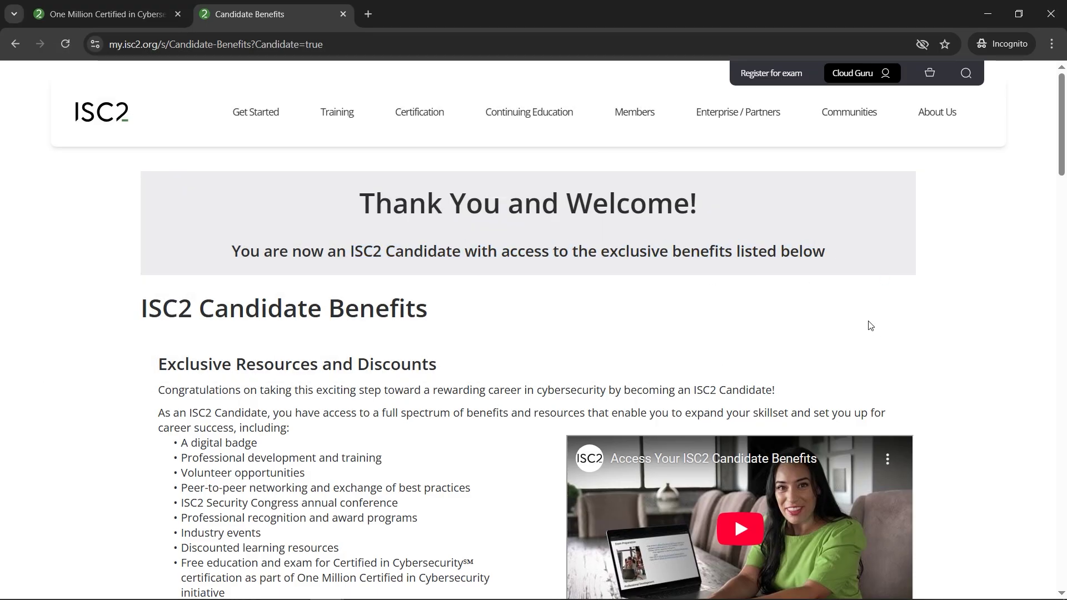
click(156, 14)
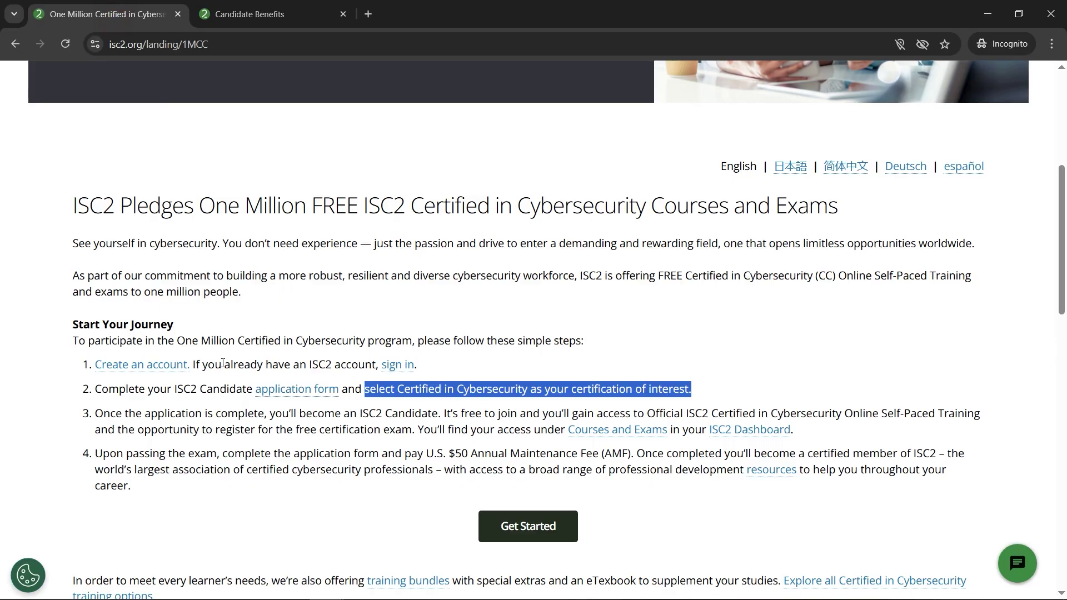
click(715, 501)
scroll(716, 502, up, 3)
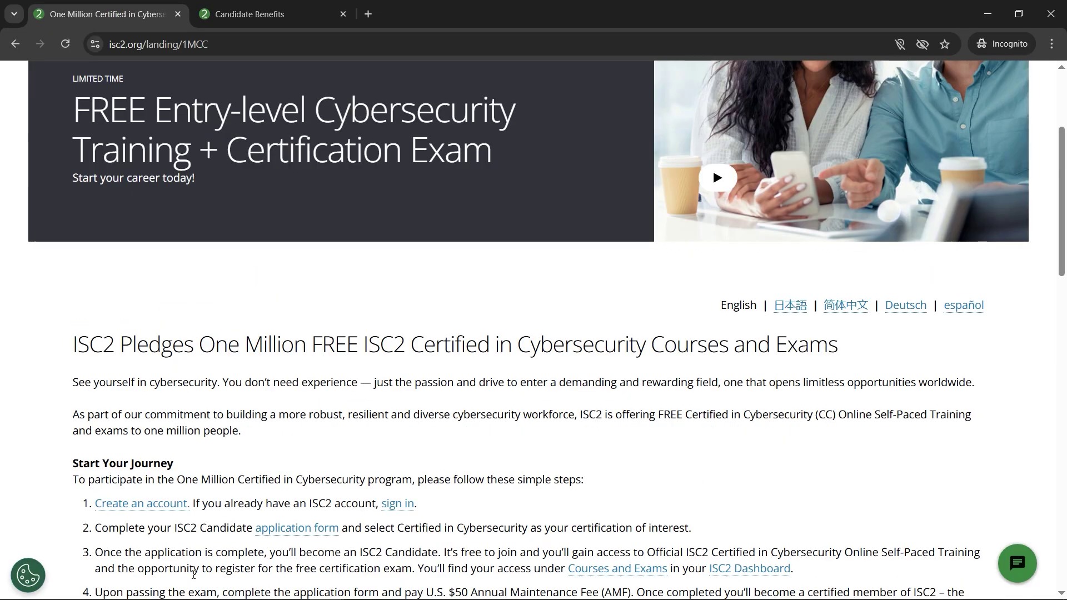
Step: Open the ISC2 Dashboard in a new tab and scroll to the CC Exam under Courses and Exams
ctrl+click(761, 572)
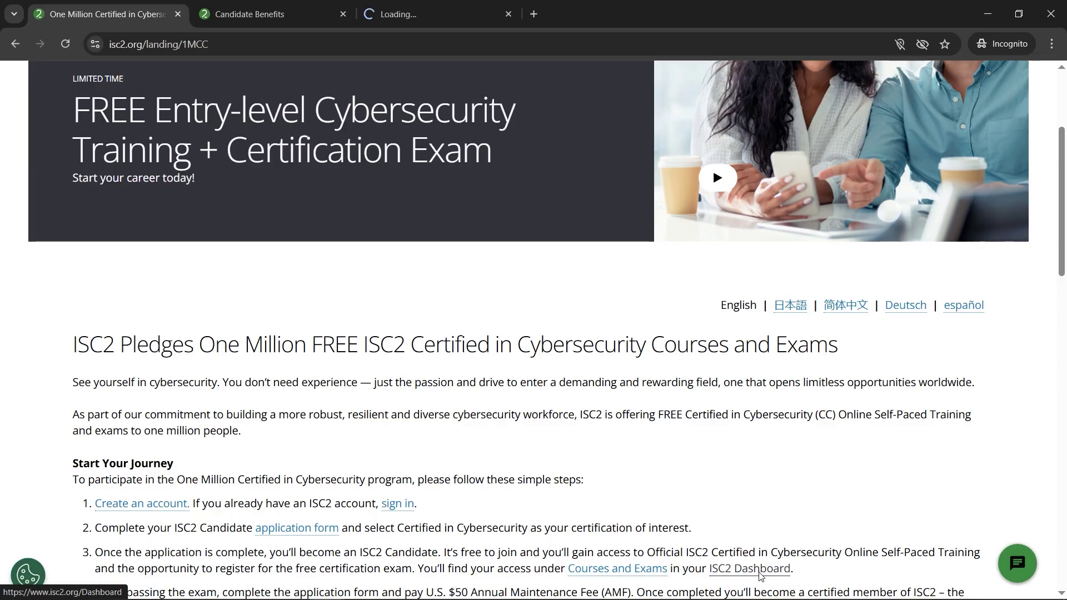
click(464, 13)
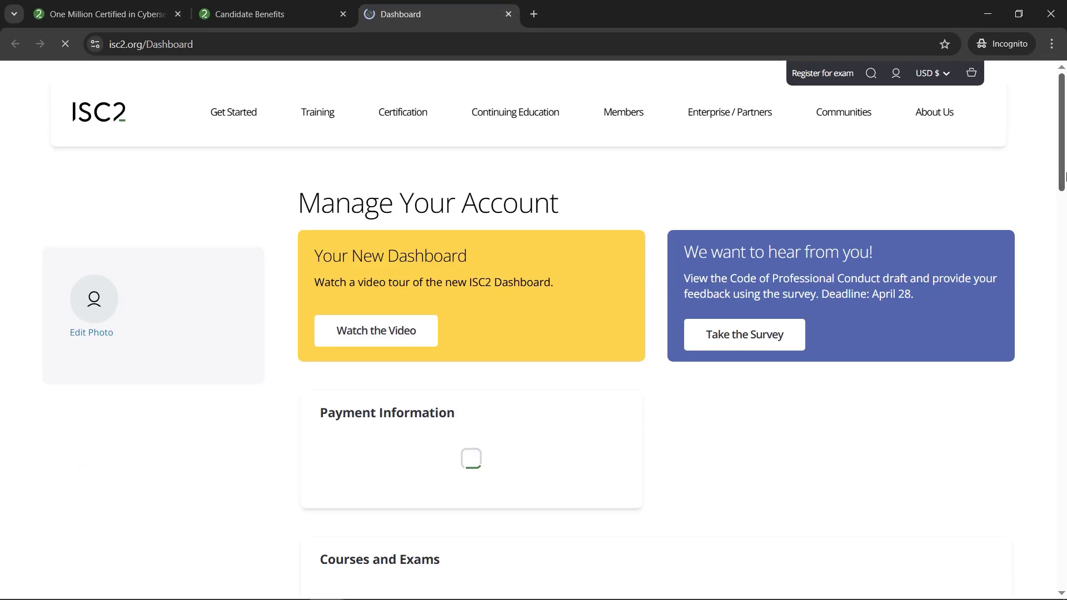
drag(1064, 177, 1064, 212)
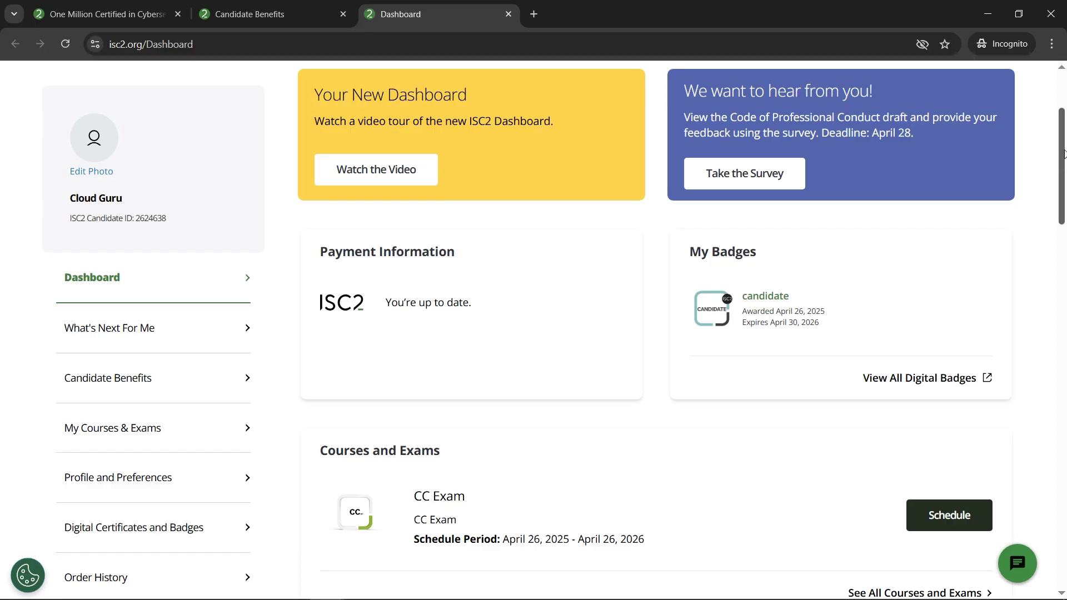
drag(1064, 153, 1064, 178)
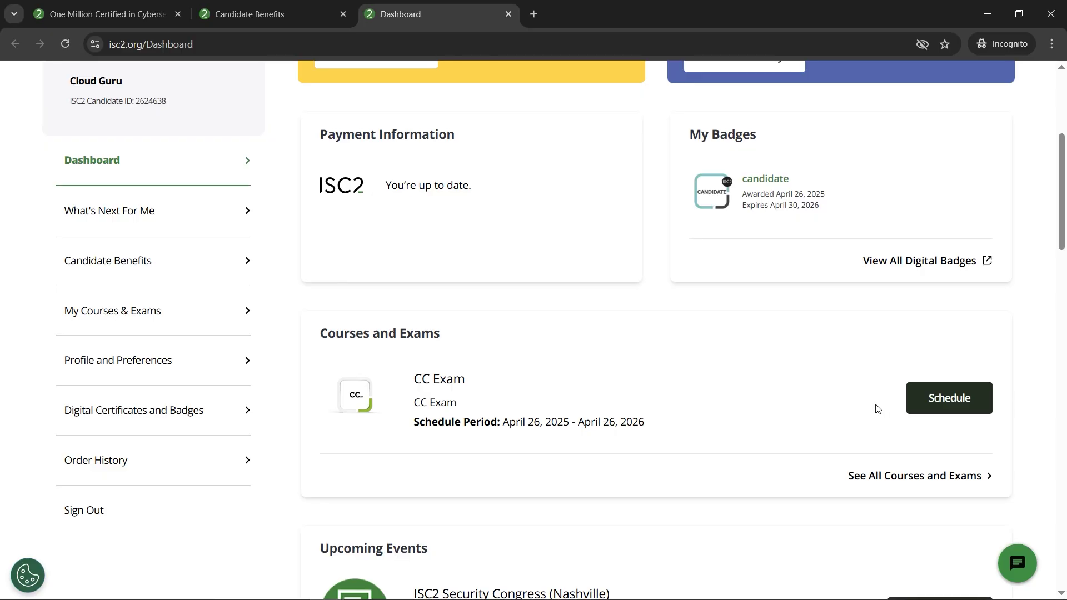
Step: Schedule the CC Exam, tick the ID exact-match confirmation on the Pearson form, and submit
click(959, 406)
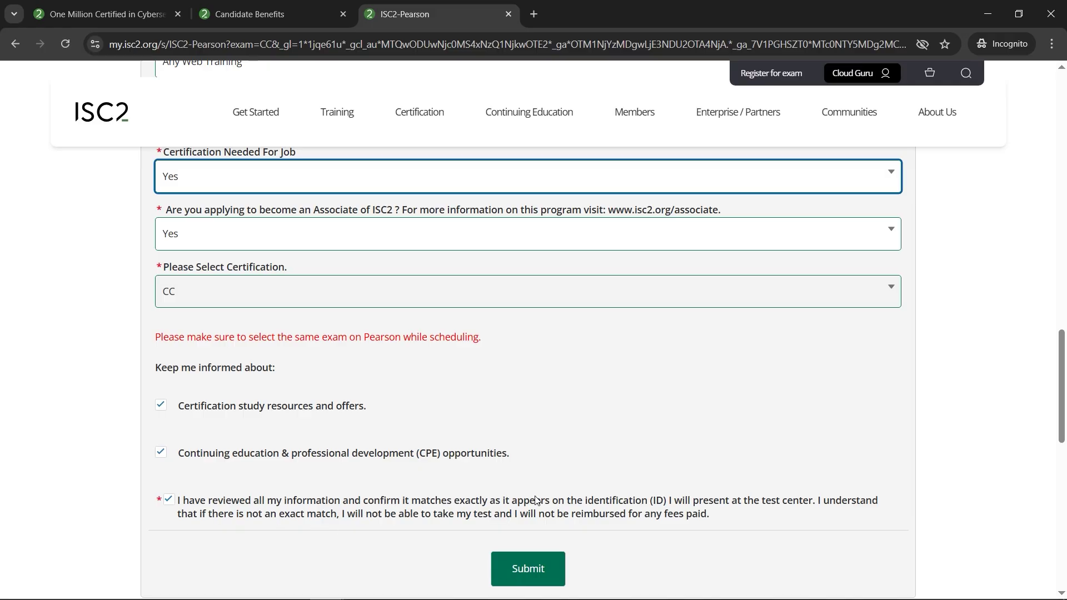
drag(510, 505, 667, 503)
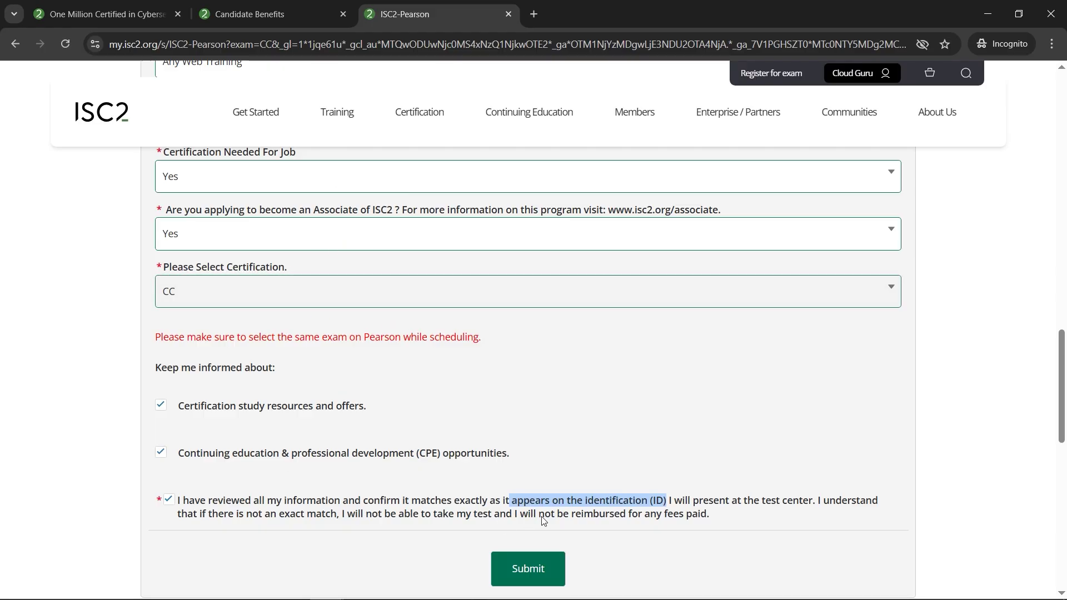
click(256, 516)
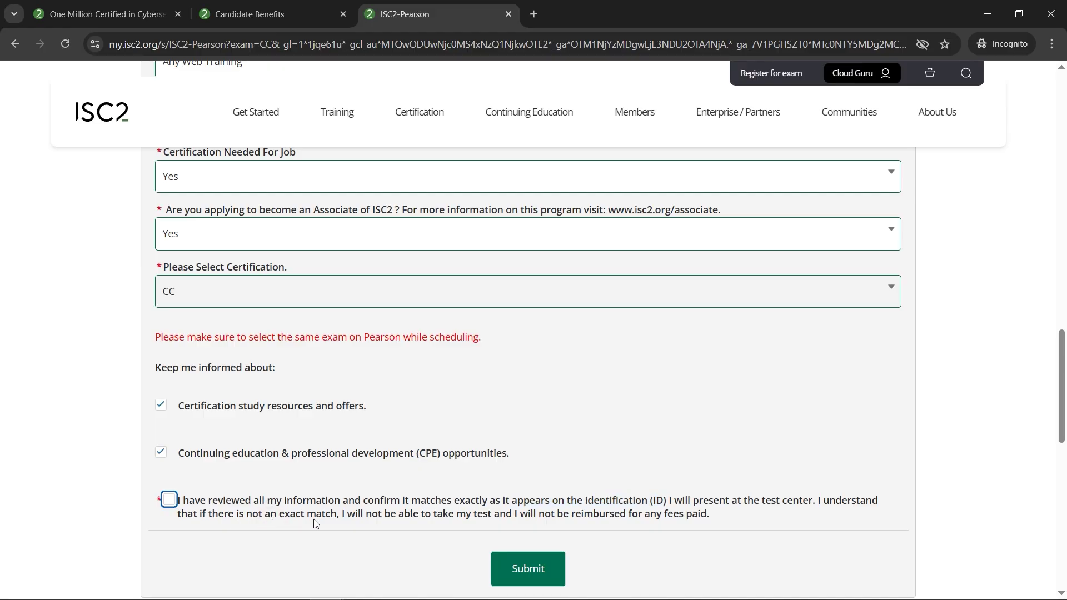
drag(280, 517, 336, 517)
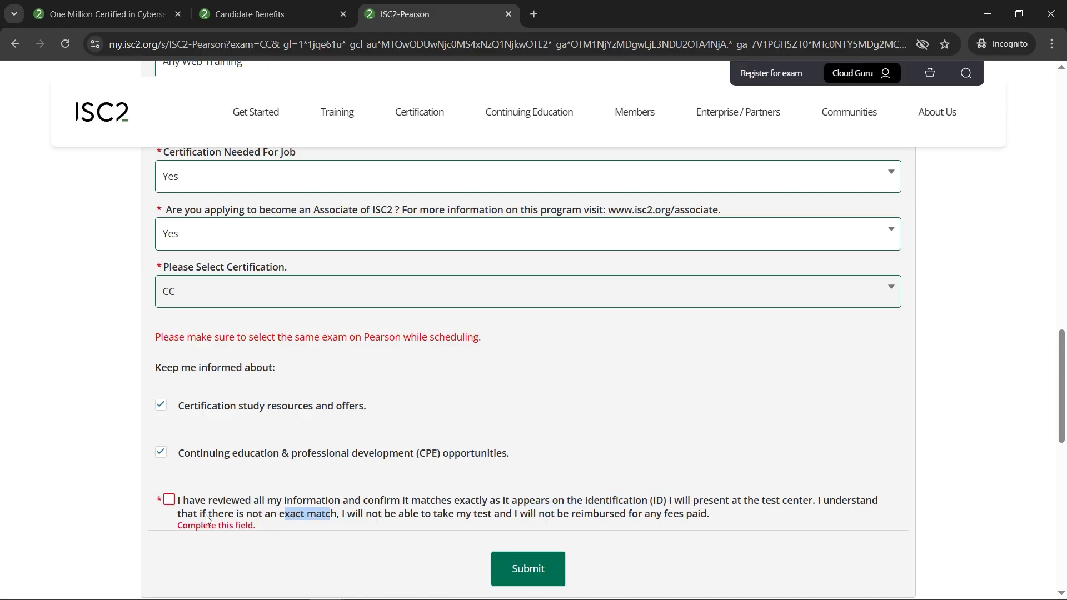
click(169, 499)
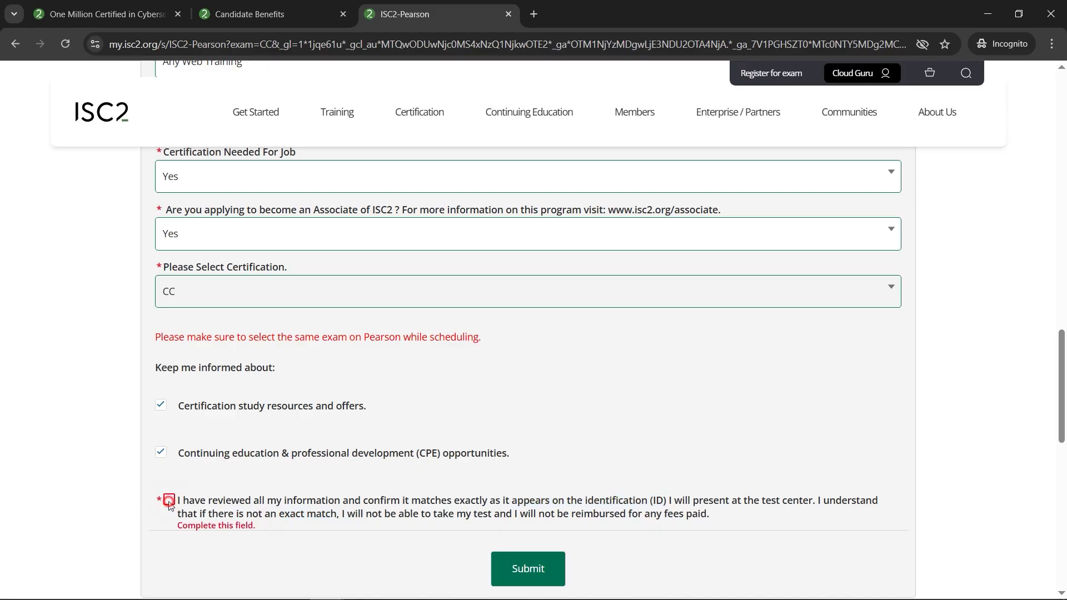
click(549, 578)
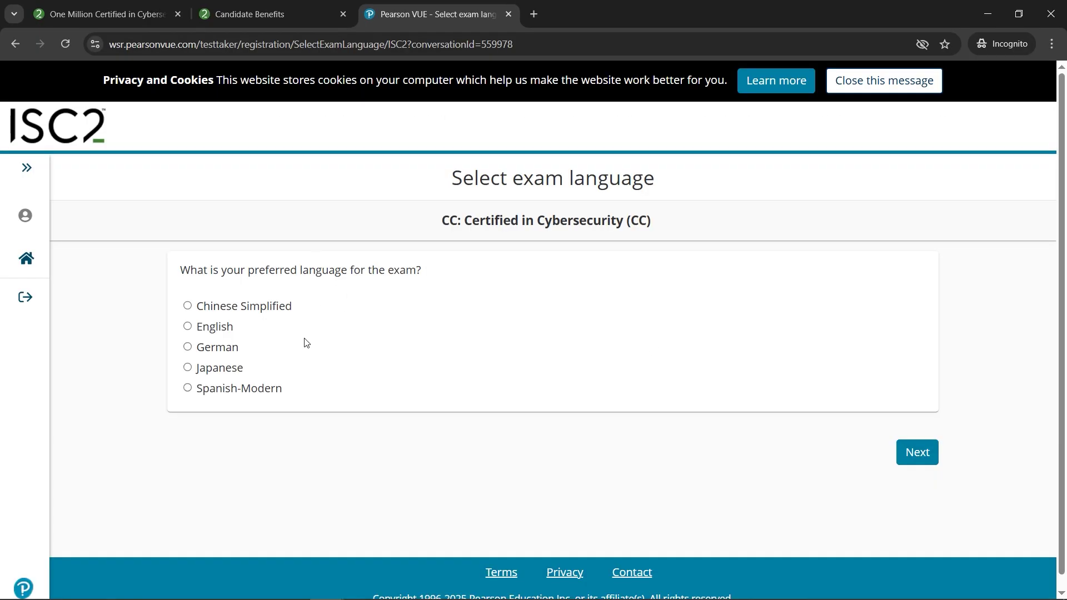
Step: Pick English, accept the policies, choose PIE International Education, Banani, and April 29, then return to ISC2
click(187, 327)
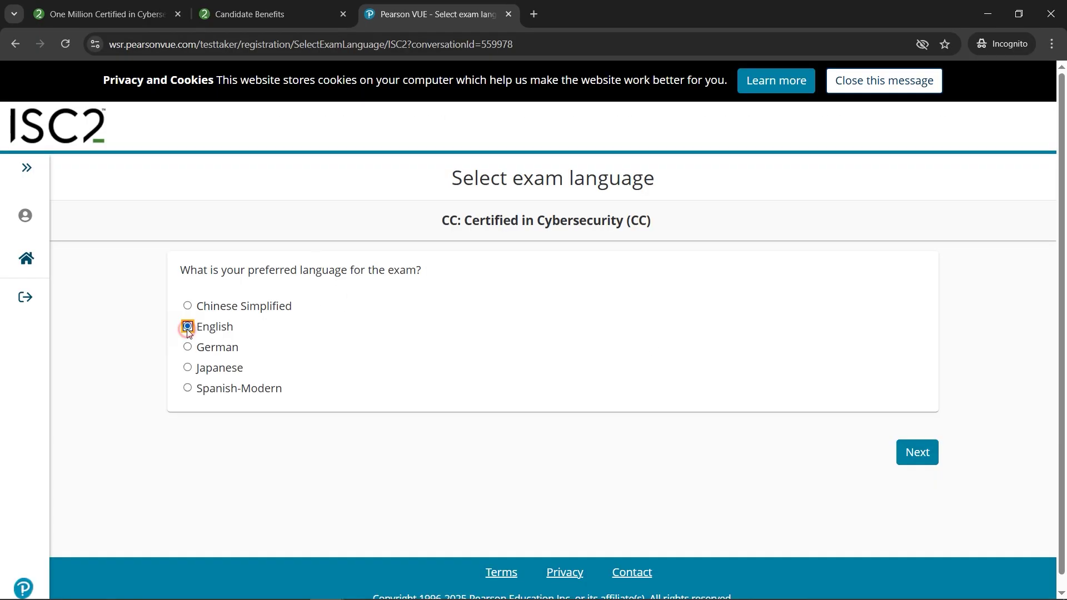
click(916, 452)
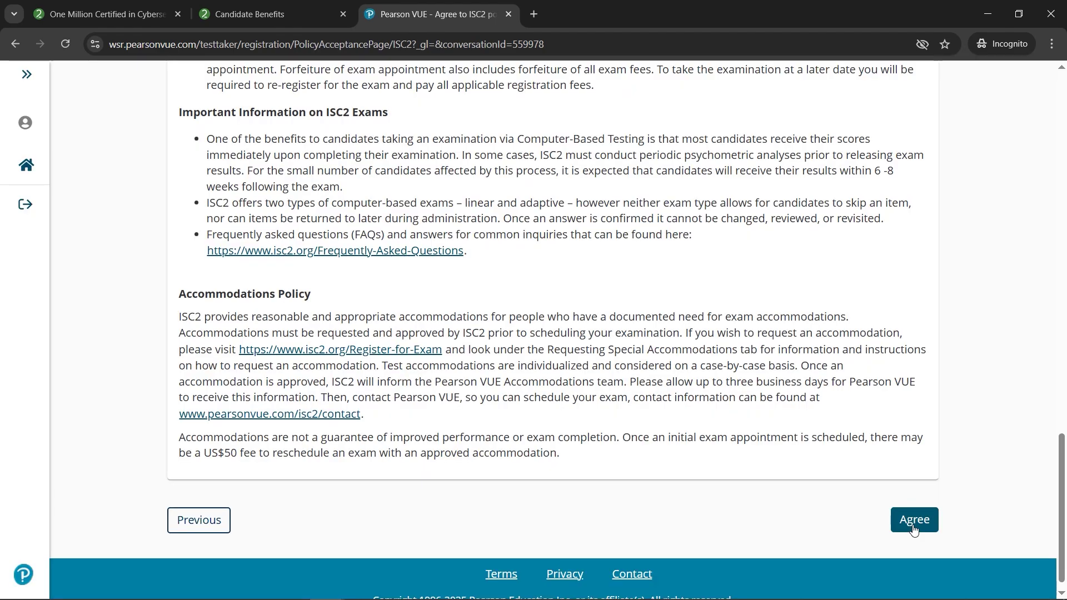
click(915, 528)
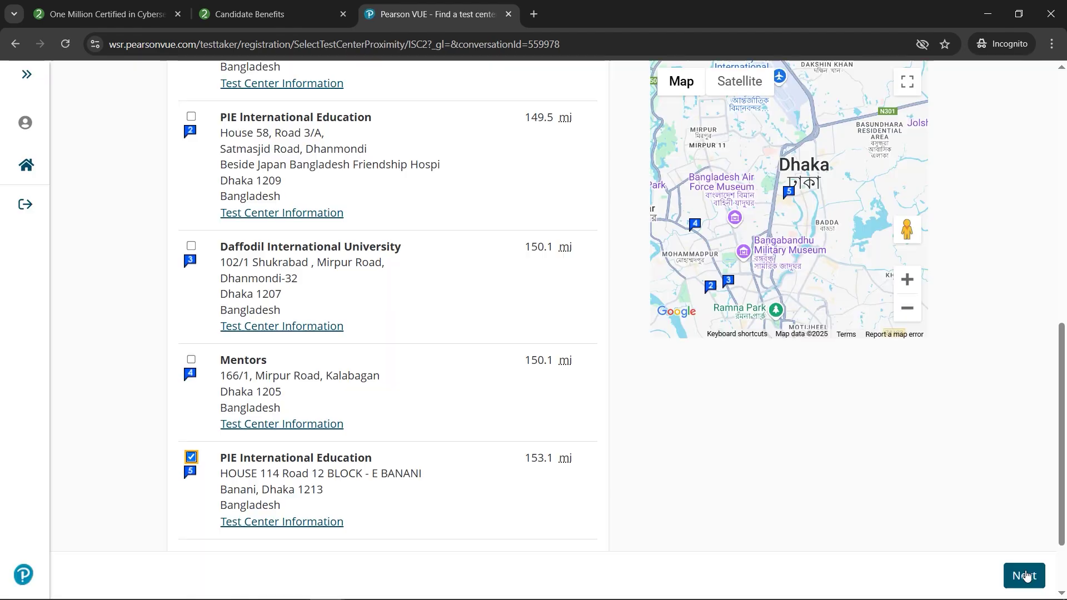
click(1024, 576)
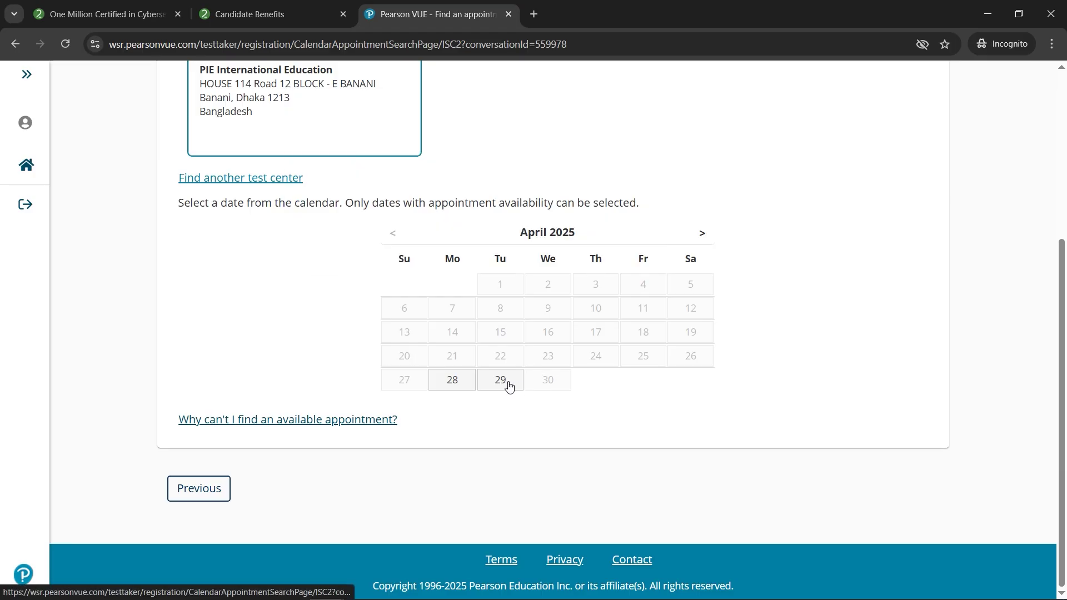
click(508, 385)
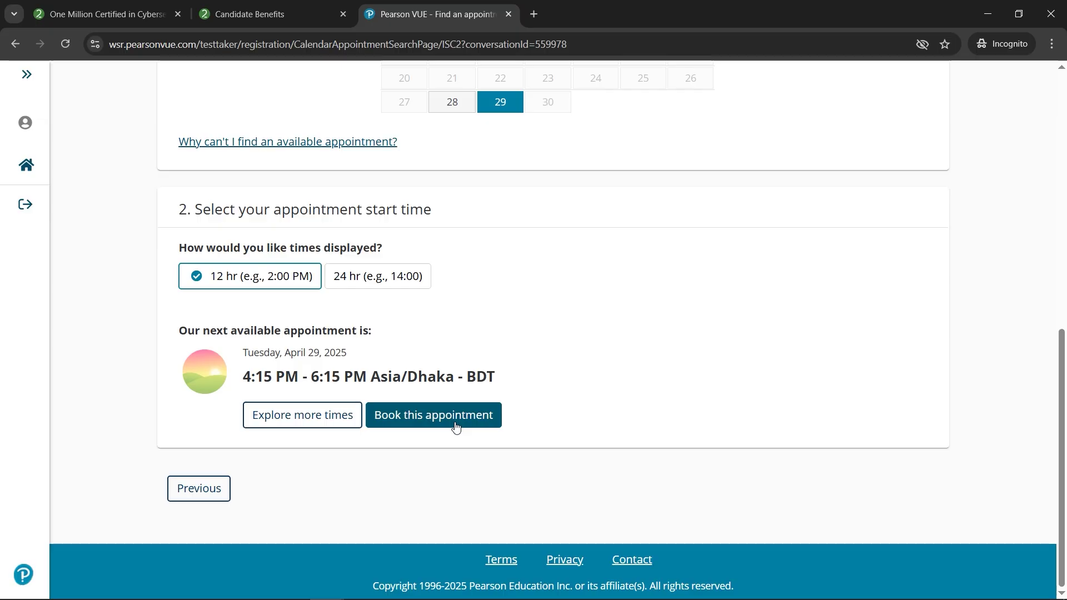
click(127, 14)
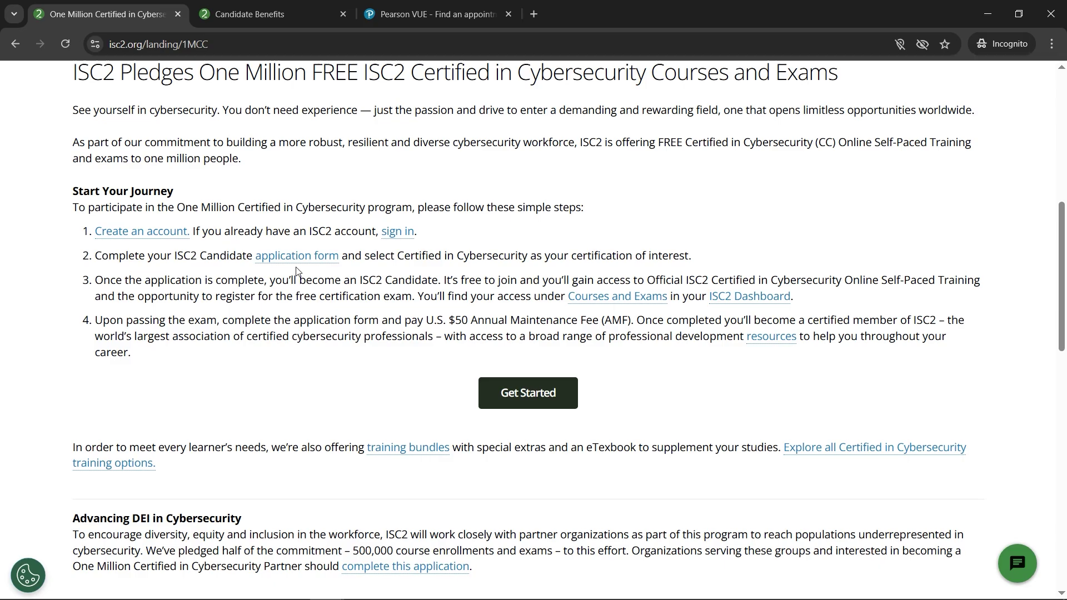
drag(322, 74, 555, 75)
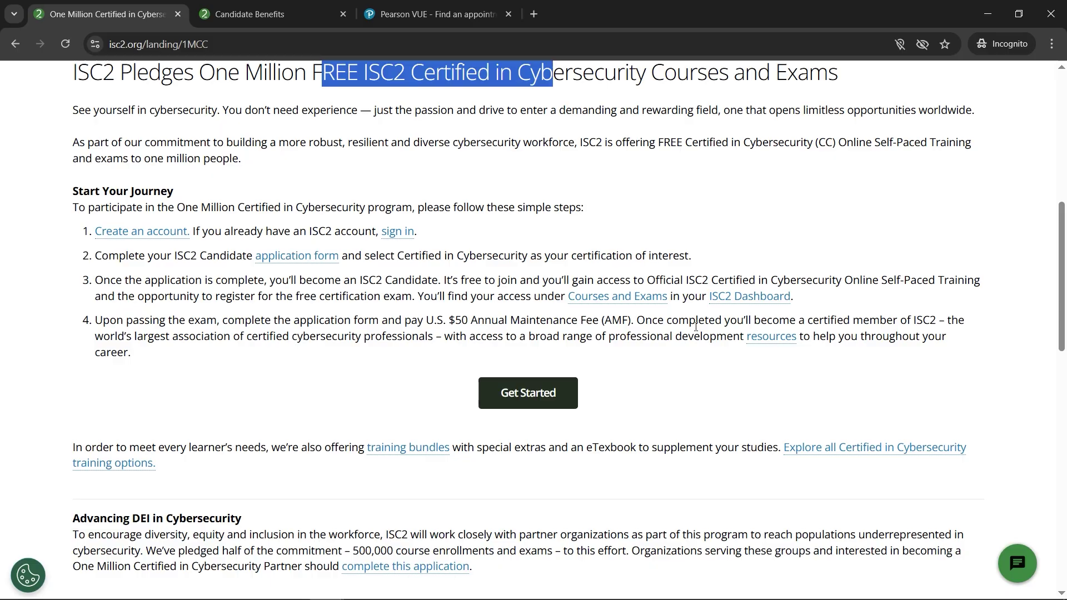
click(450, 321)
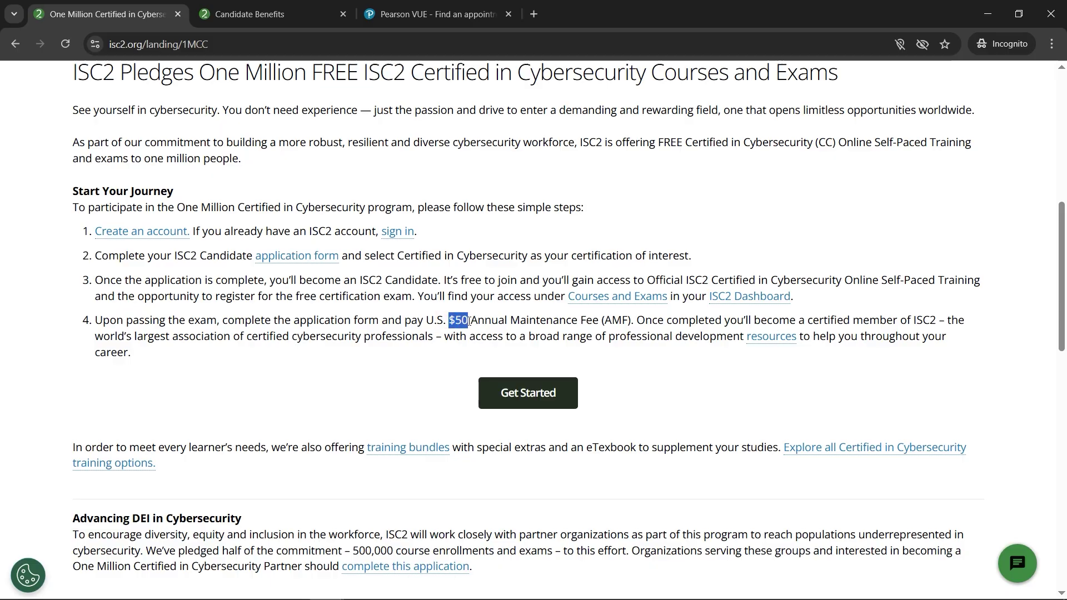
drag(481, 321, 631, 322)
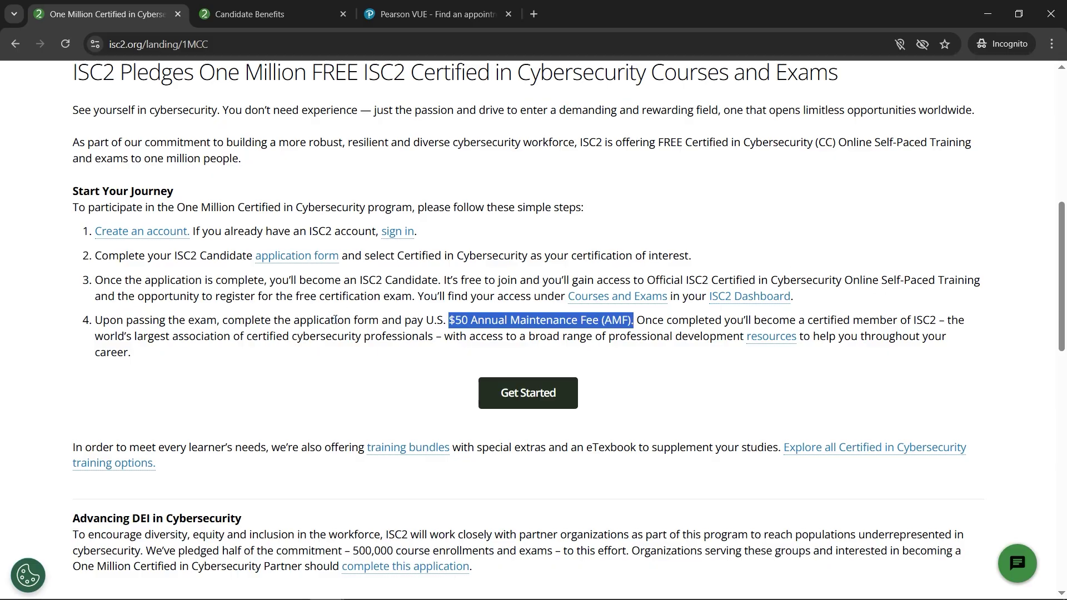
click(316, 320)
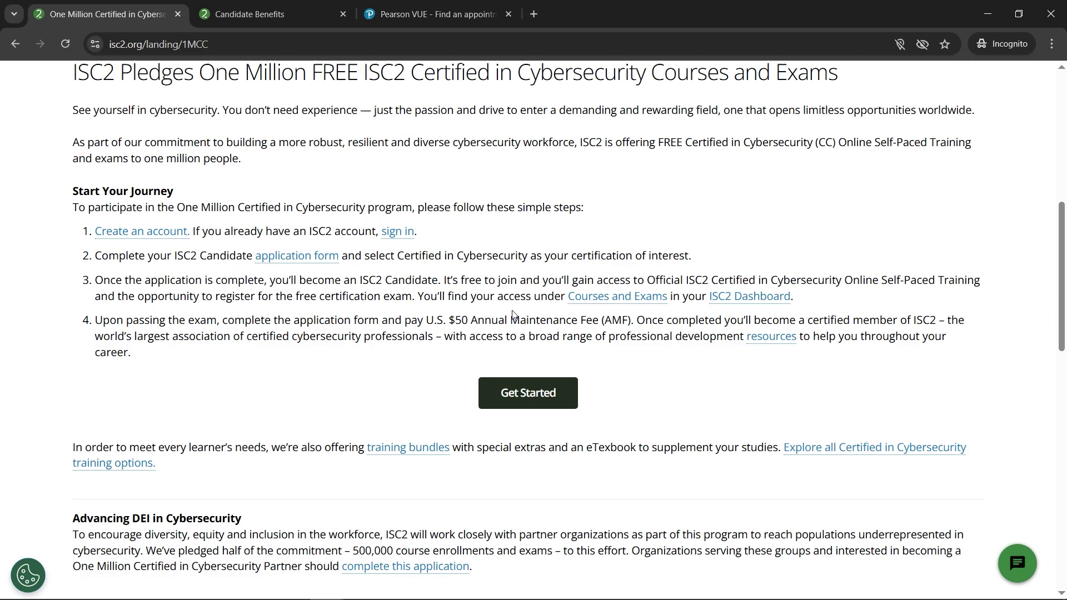
scroll(425, 429, up, 8)
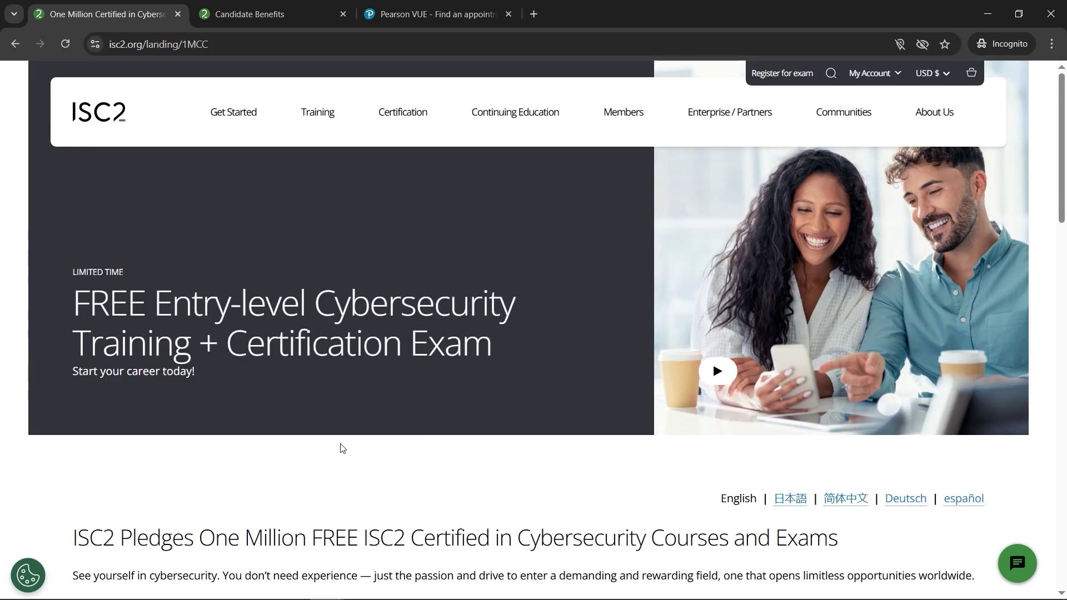